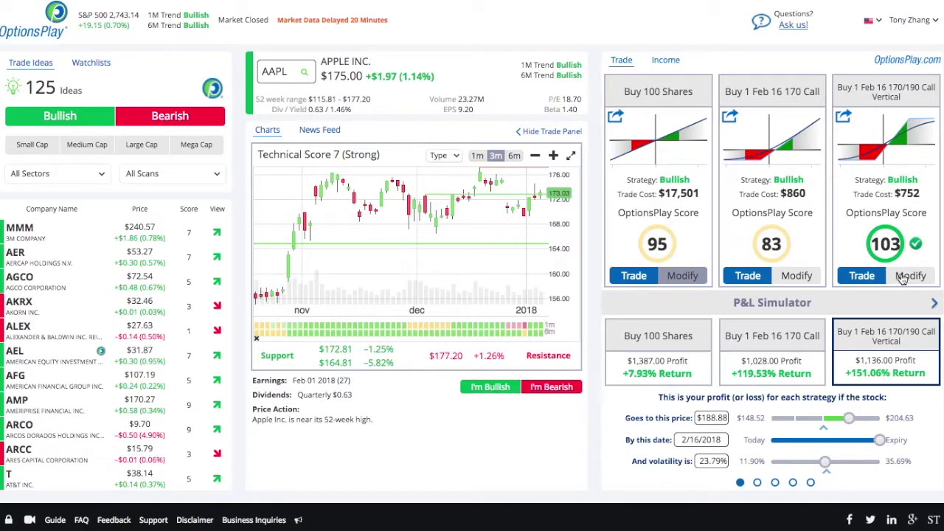
Step: Open the legs of the AAPL Feb 16 170/190 call vertical for editing and view the buy leg's expiry and strike choices
click(902, 277)
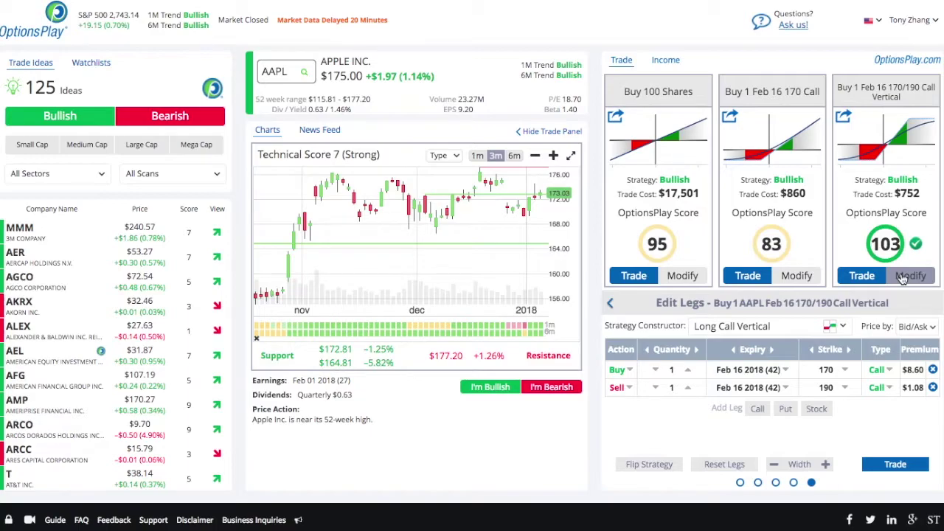
click(786, 371)
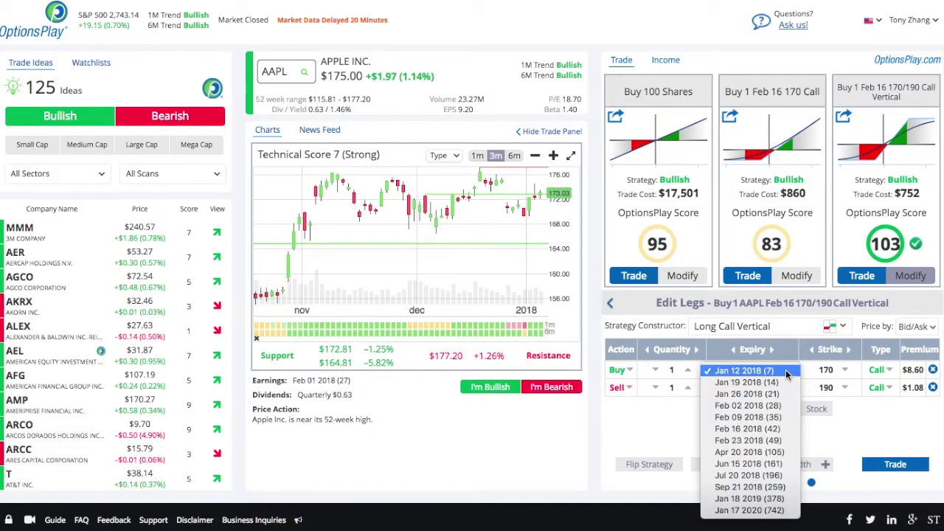
click(844, 372)
click(847, 373)
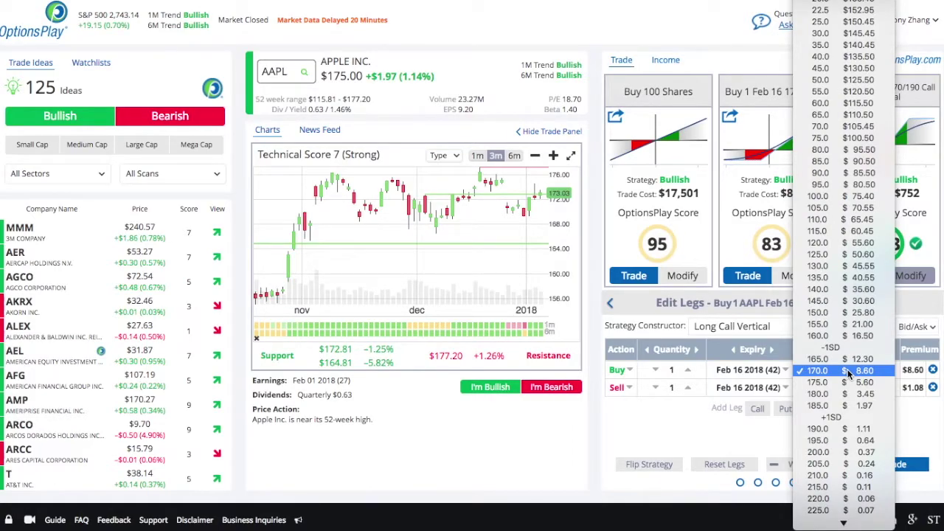
click(687, 432)
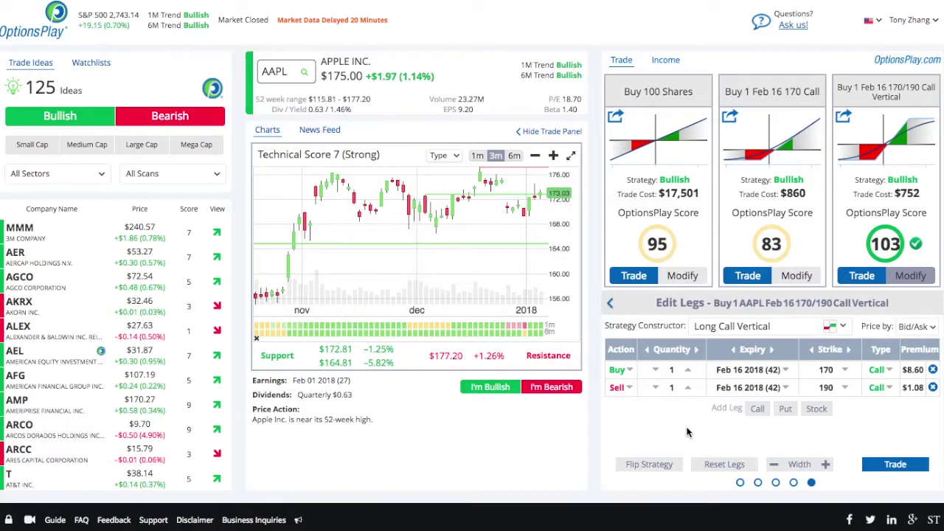
Step: Try moving both call vertical legs to the Feb 23 2018 expiry and back down to Feb 09 2018
click(772, 349)
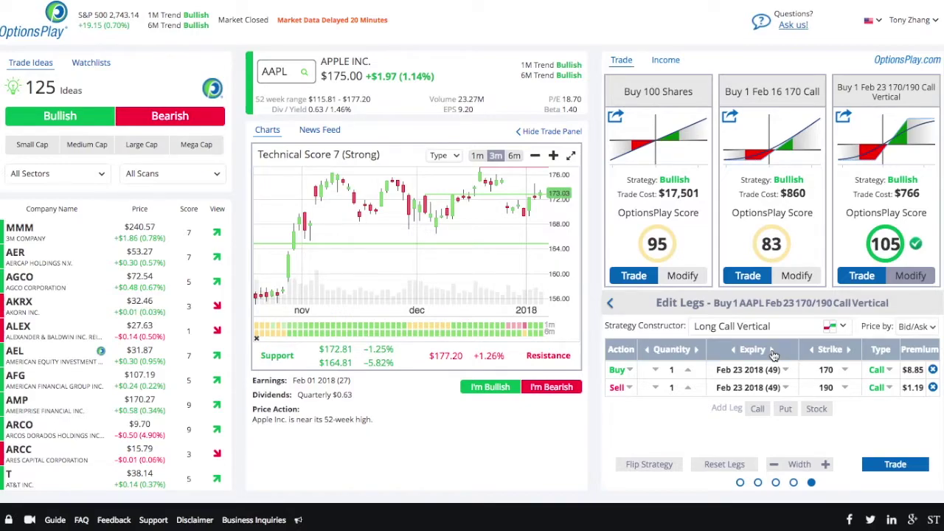
click(735, 349)
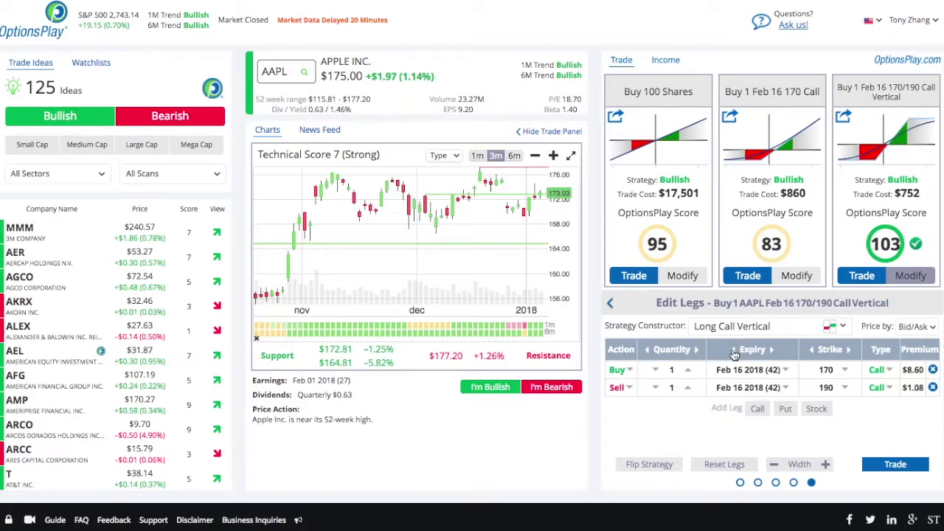
click(734, 356)
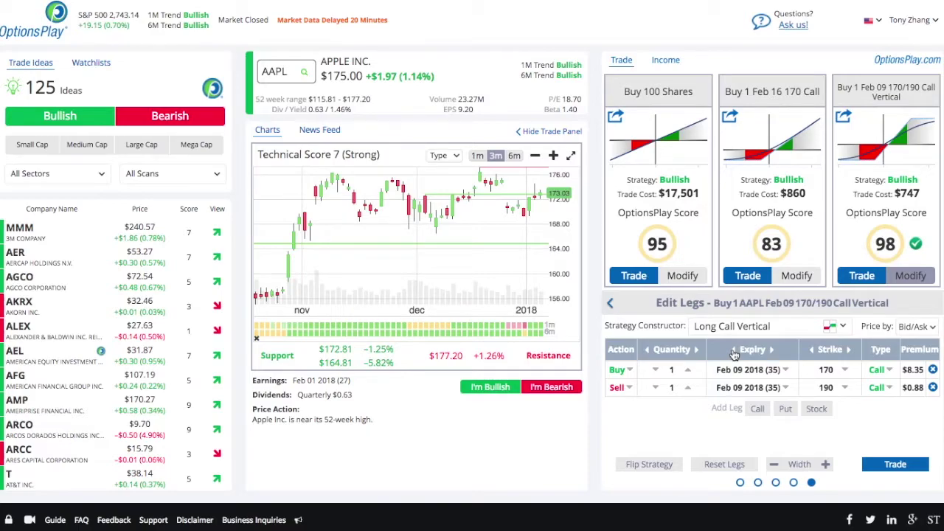
Step: Try the call vertical at strikes 172.5/192.5 and 170/192.5, restoring 170/190 with the Feb 16 2018 expiry
click(849, 350)
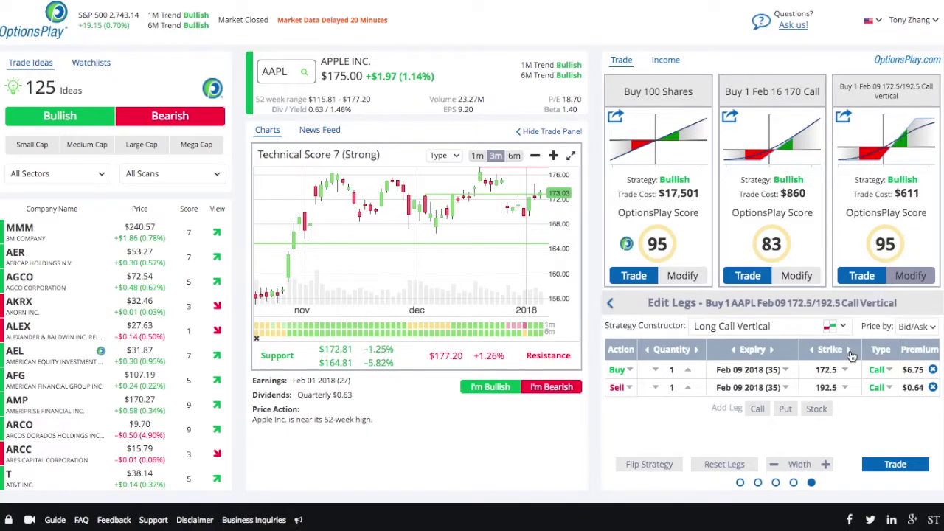
click(813, 351)
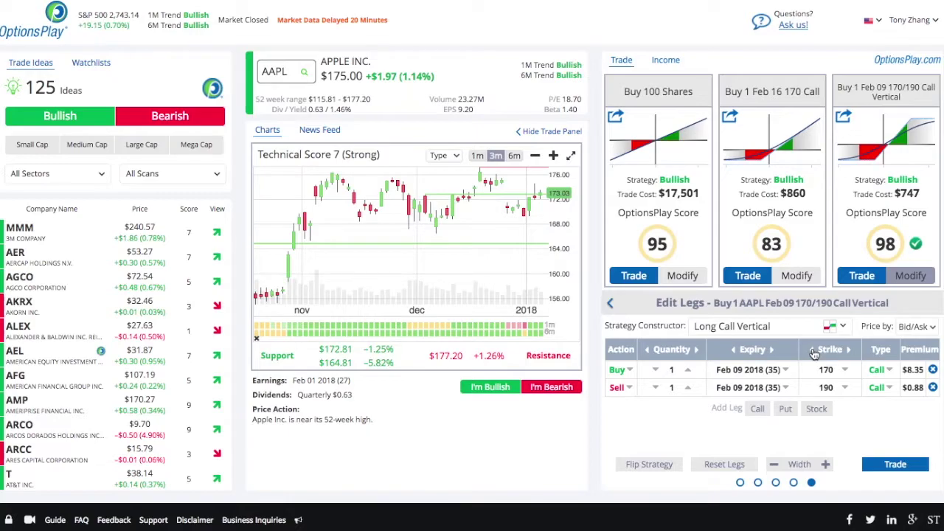
click(827, 466)
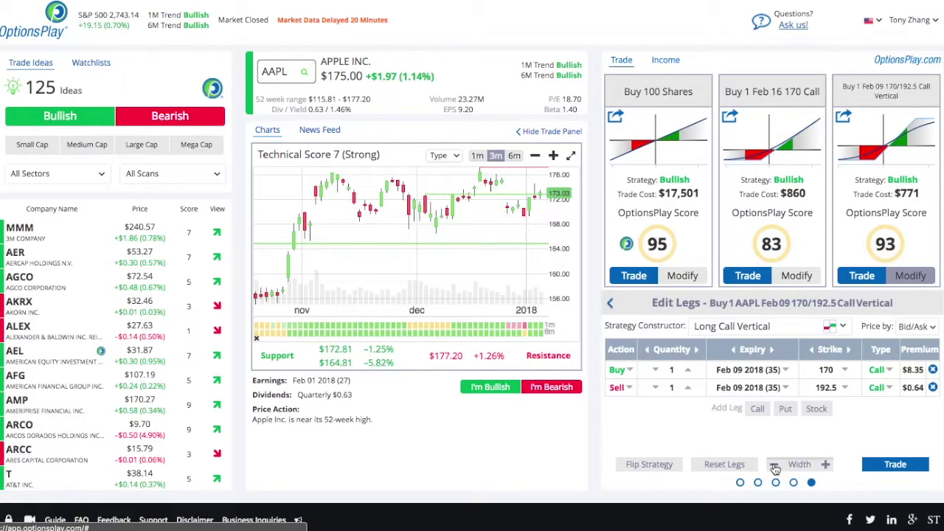
click(774, 466)
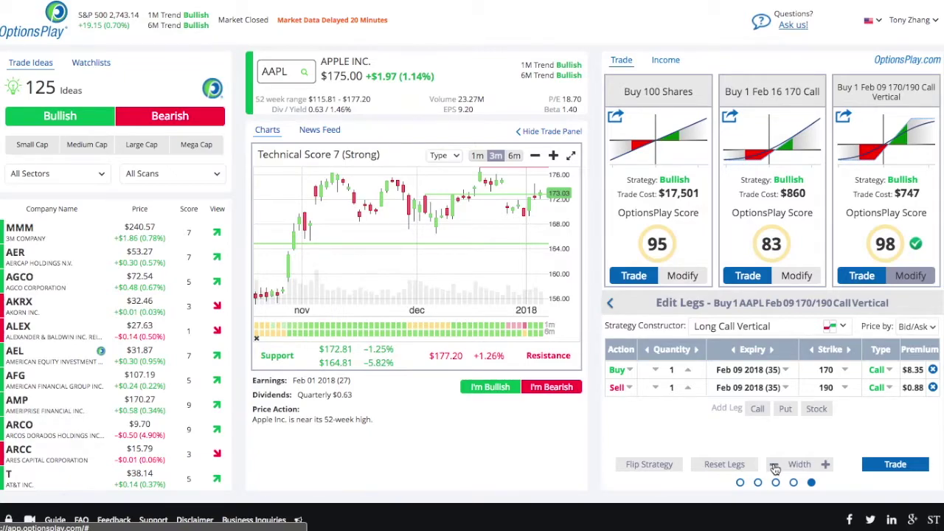
click(772, 351)
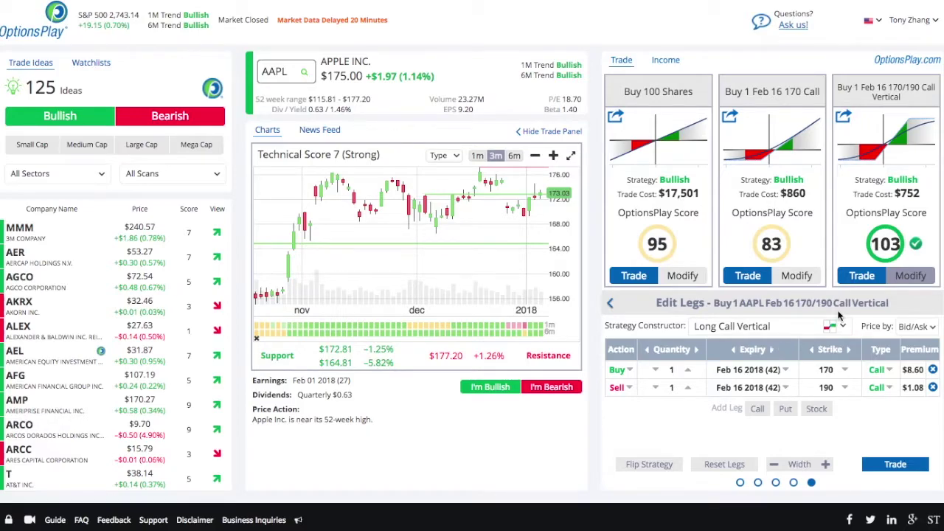
Step: Replace the Feb 16 170 long call with the bullish Short Put Vertical strategy
click(798, 276)
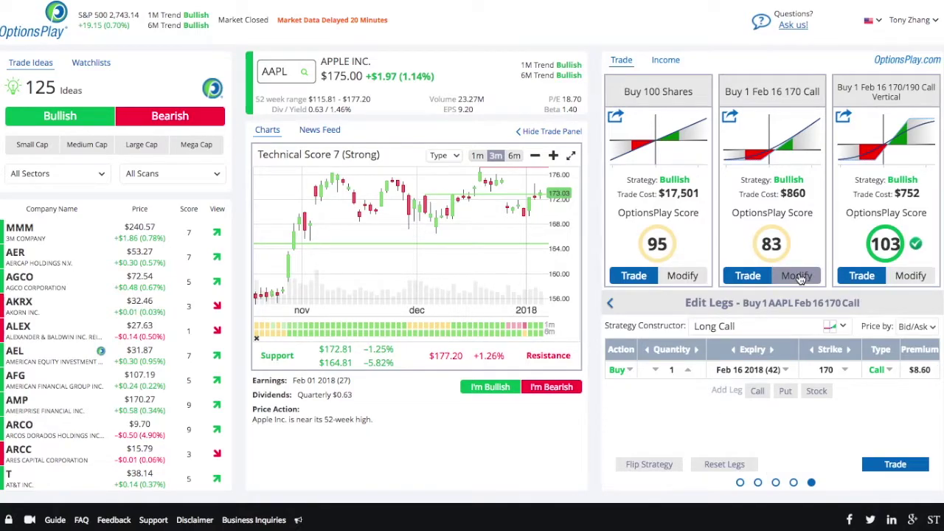
click(758, 329)
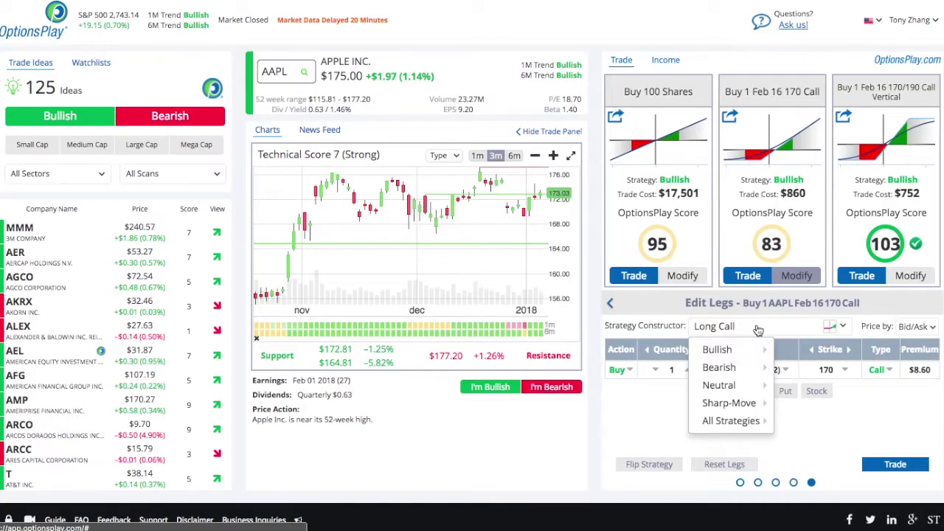
mouse_move(727, 352)
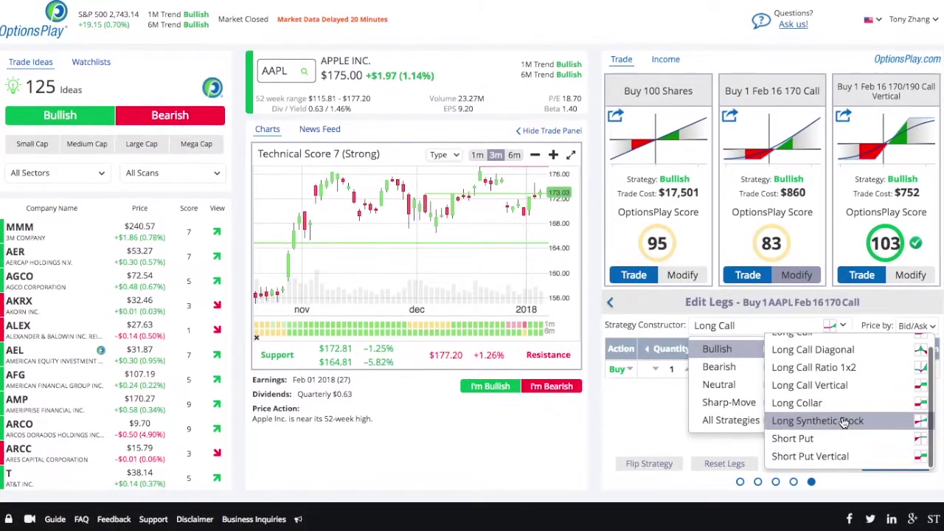
scroll(811, 457, down, 1)
click(811, 458)
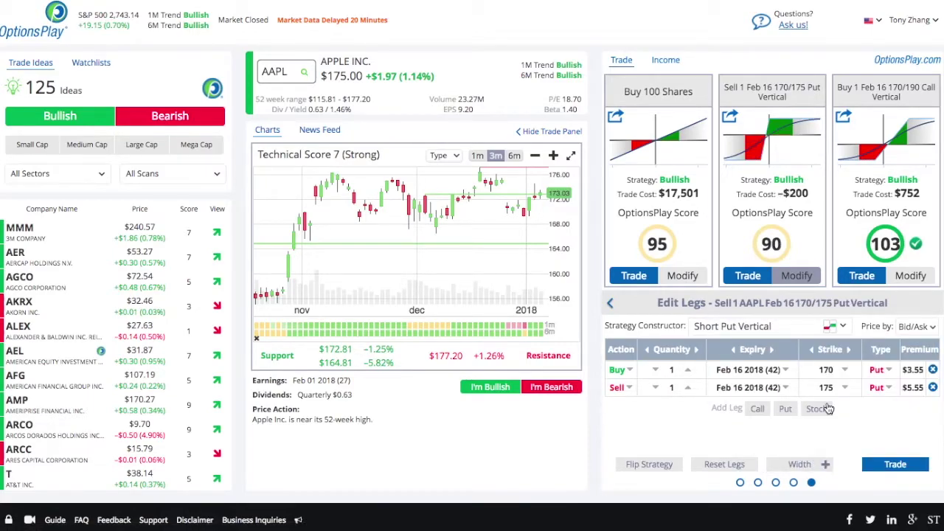
Step: Widen the short put vertical to strikes 170/190
click(826, 464)
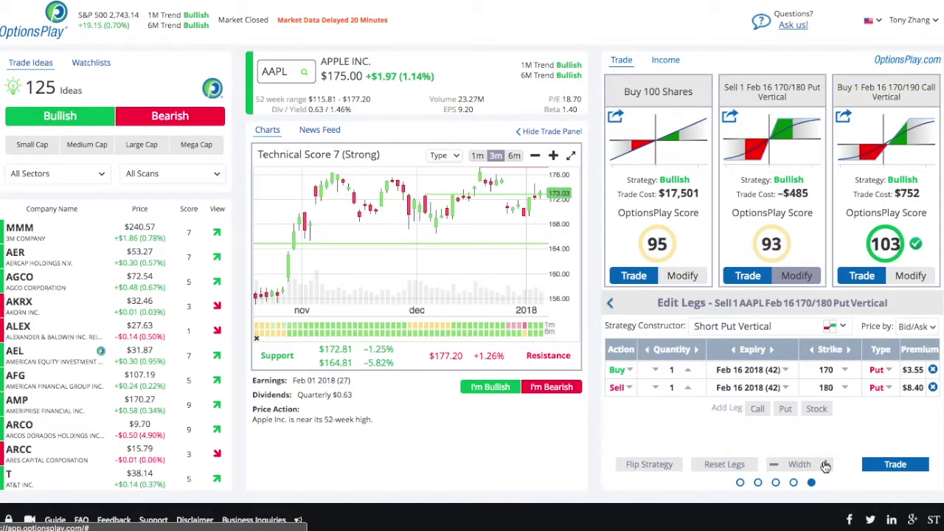
click(826, 465)
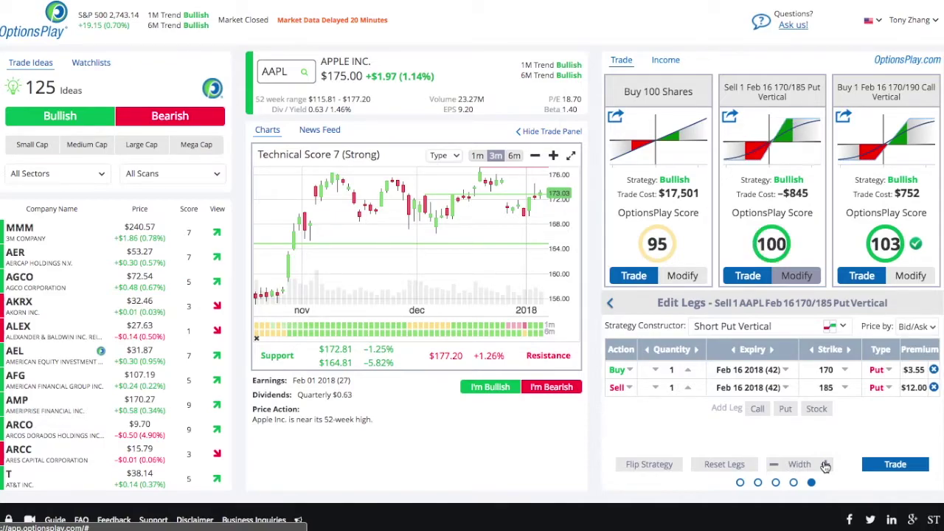
click(825, 465)
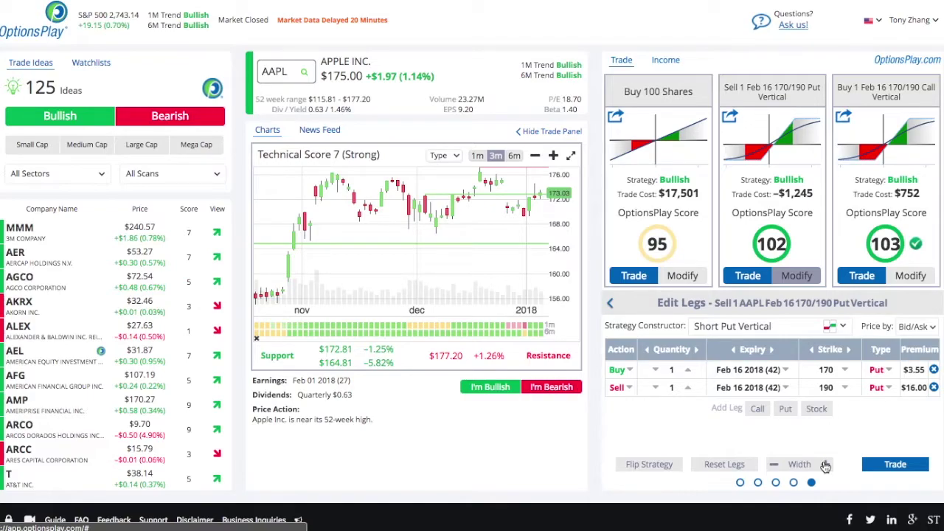
Step: Replace the 100-share AAPL stock position with the neutral Short Iron Condor strategy
click(682, 275)
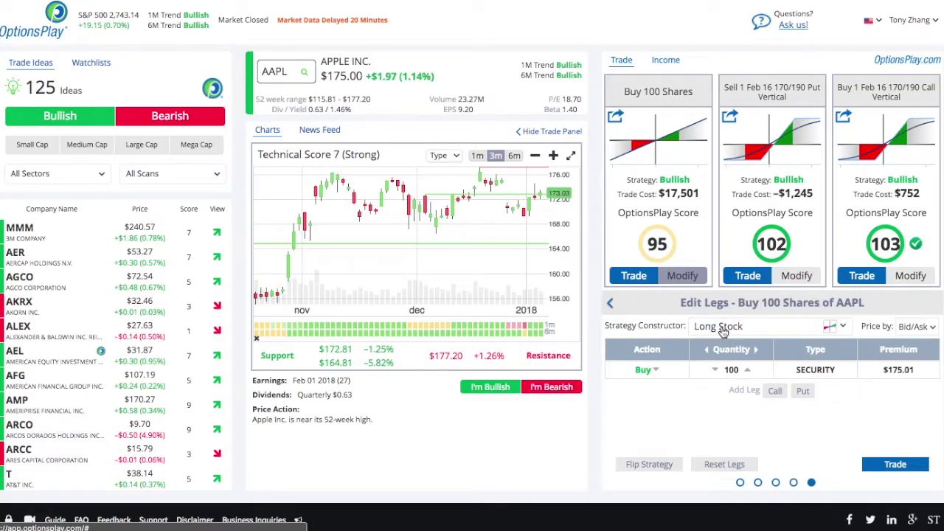
click(722, 331)
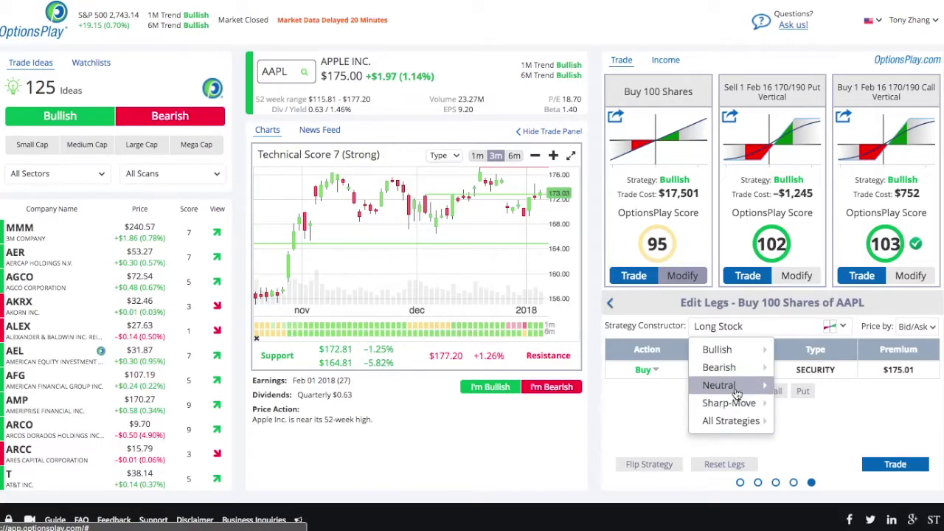
mouse_move(720, 385)
scroll(833, 421, down, 2)
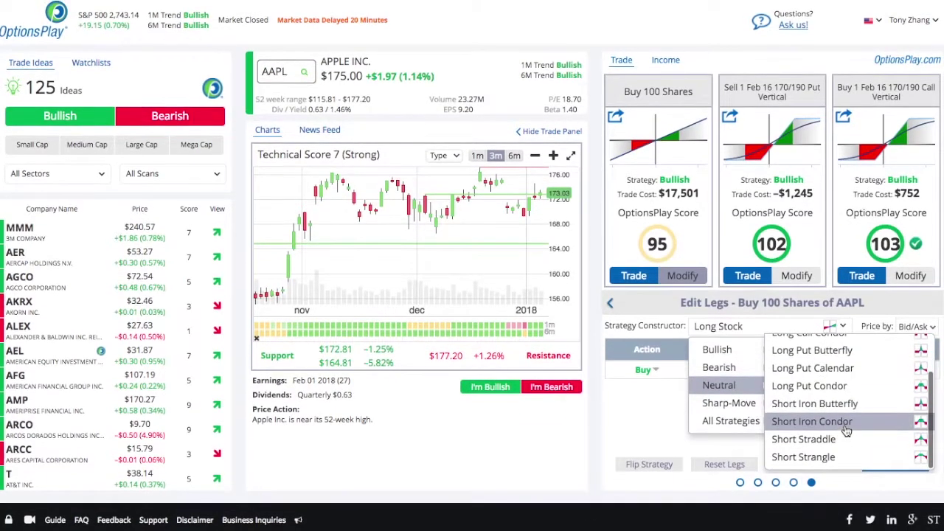
click(811, 421)
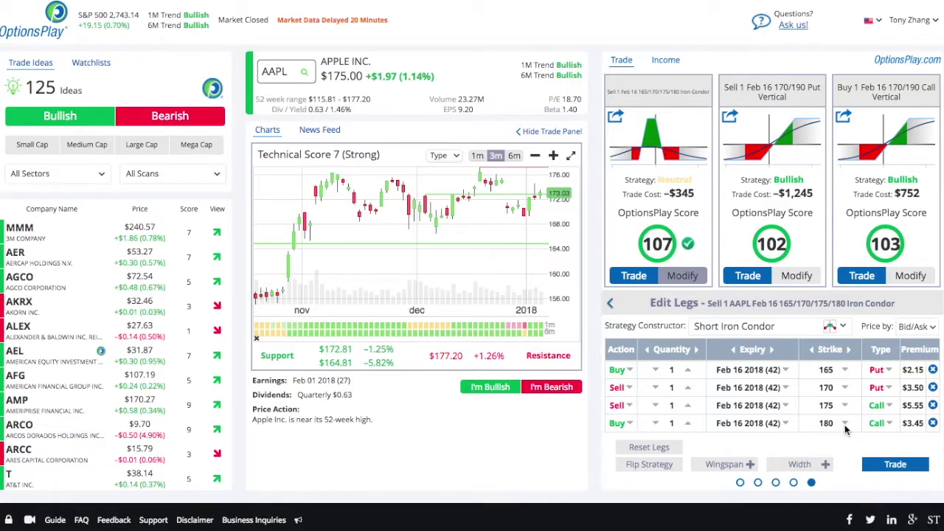
Step: Adjust the iron condor's width and shift its strikes to 160/165/180/185
click(827, 465)
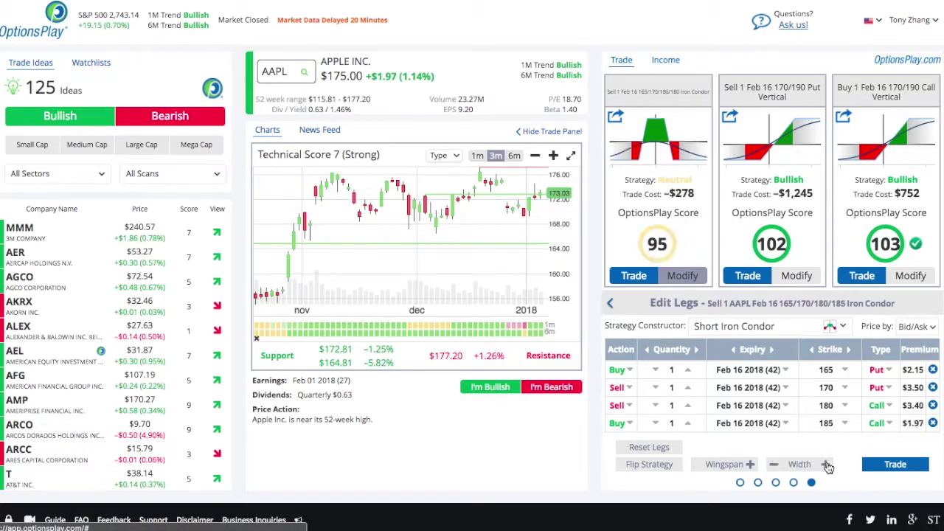
click(827, 464)
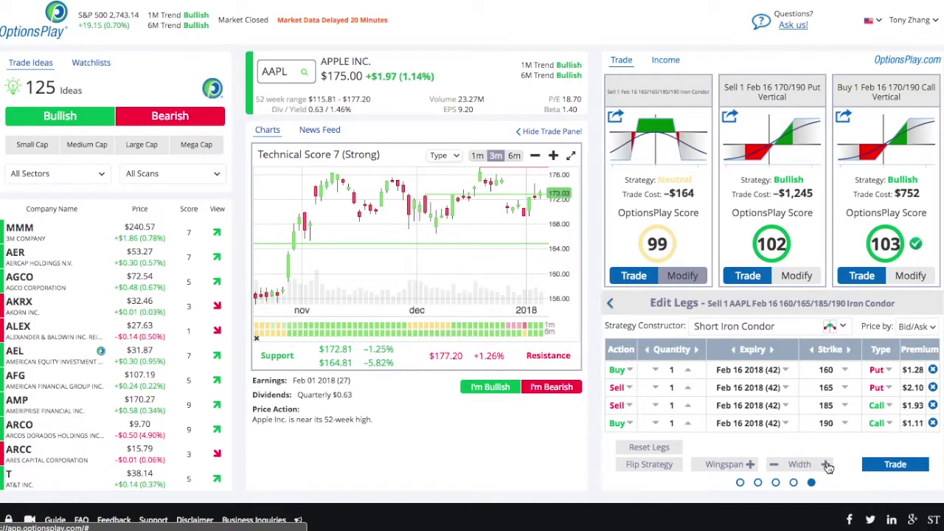
click(773, 465)
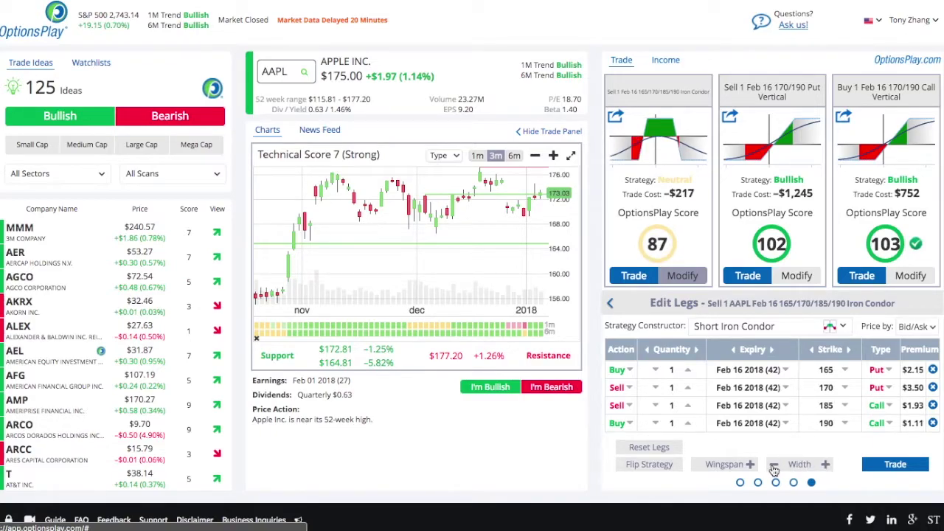
click(811, 350)
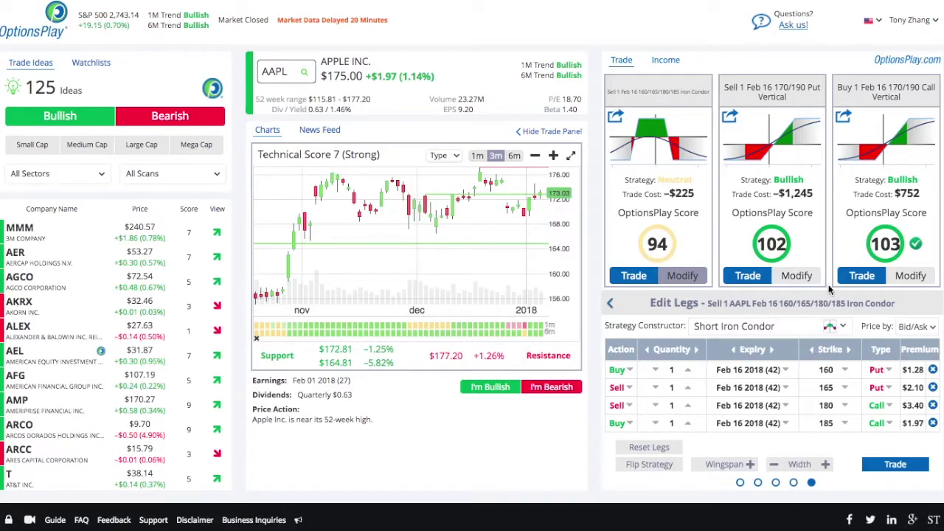
Step: Review the trade ticket and strategy checklist for the AAPL Feb 16 170/190 call vertical, and close it
click(853, 275)
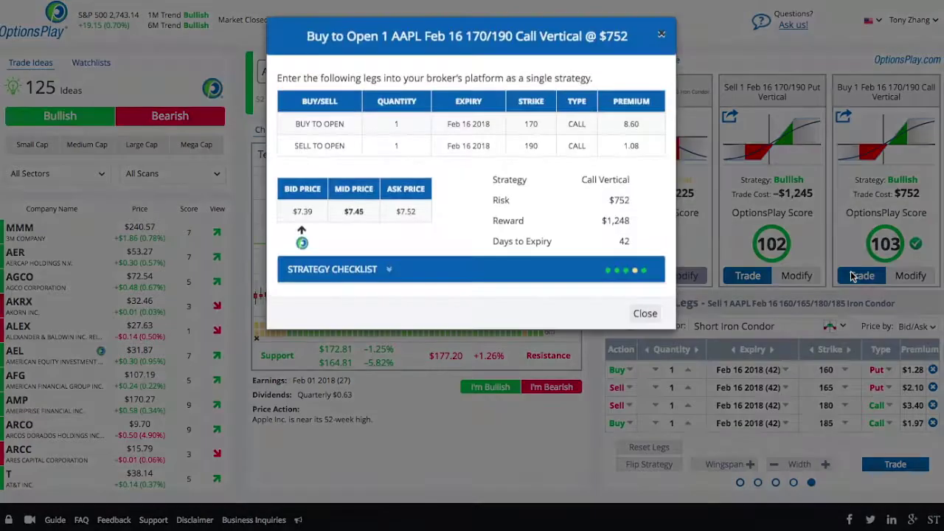
click(487, 276)
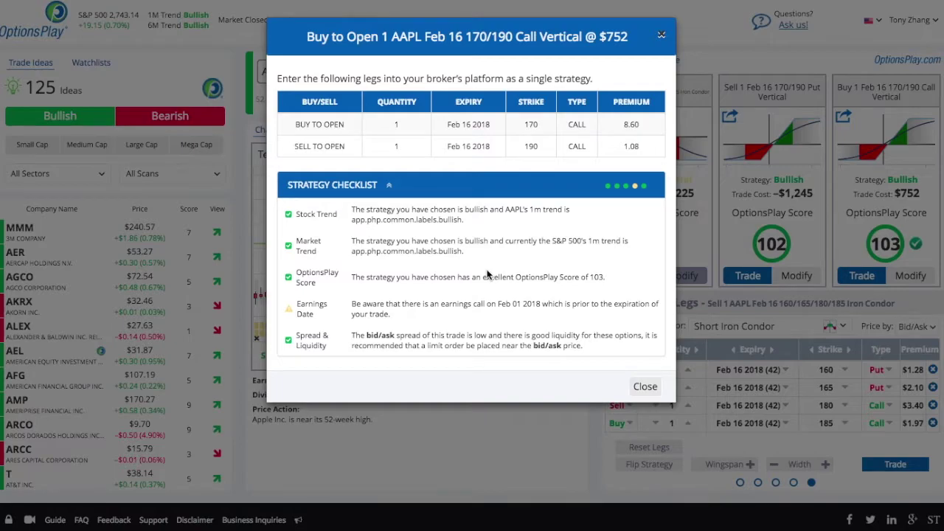
click(644, 388)
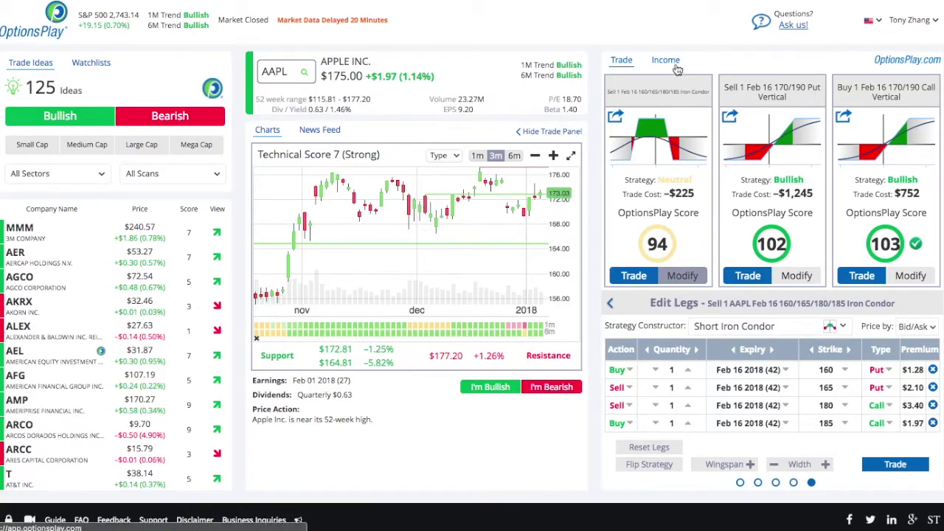
Step: View the support message form for asking questions and close it without sending anything
click(801, 27)
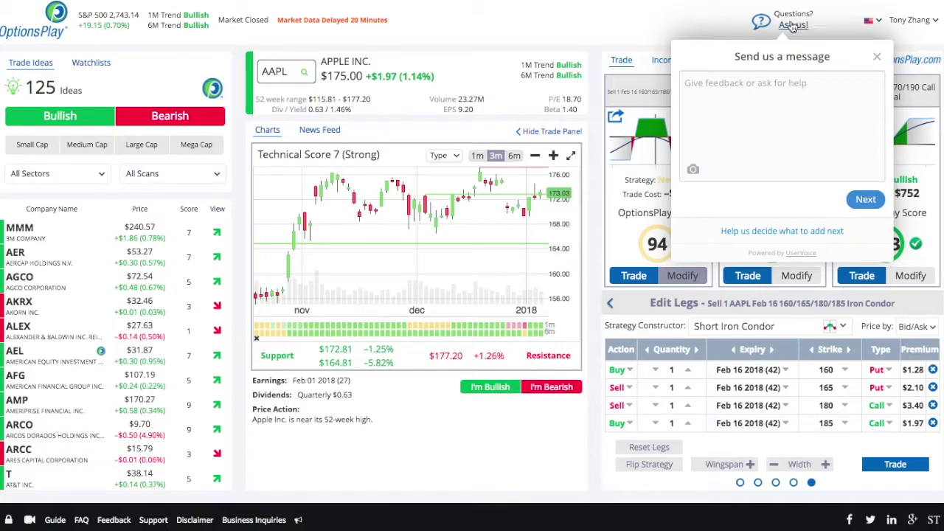
click(877, 57)
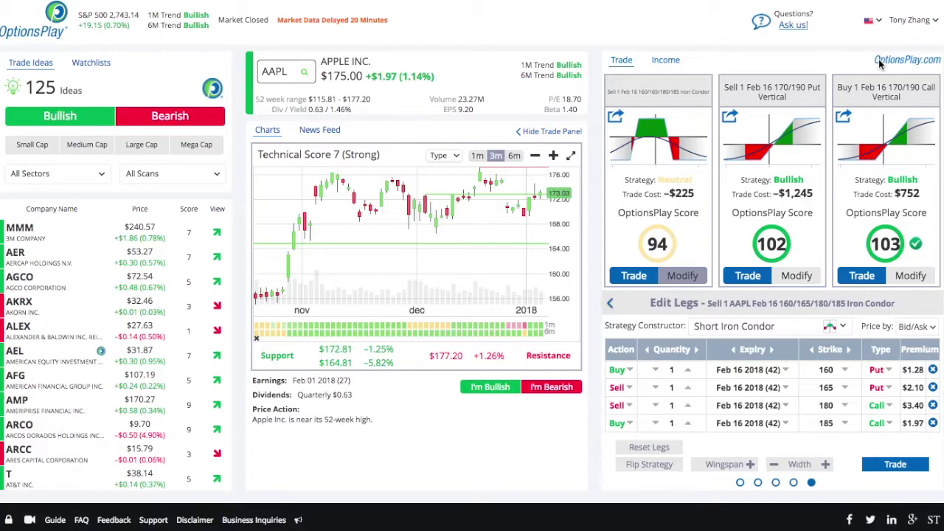